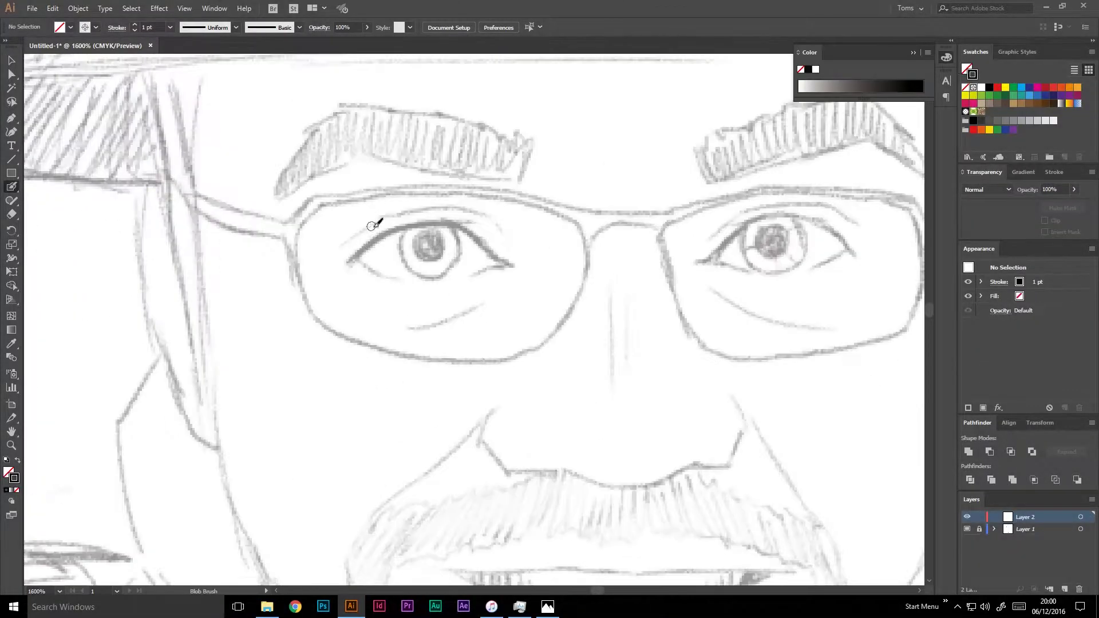
Ink both eyes: upper and lower lids, irises, black pupils and crease lines
drag(346, 263, 512, 265)
drag(355, 258, 401, 272)
drag(455, 271, 511, 265)
drag(428, 220, 433, 249)
drag(341, 252, 464, 208)
drag(420, 329, 509, 290)
mouse_move(710, 253)
mouse_down()
mouse_move(528, 282)
mouse_move(670, 282)
mouse_move(630, 292)
mouse_up()
drag(596, 258, 595, 272)
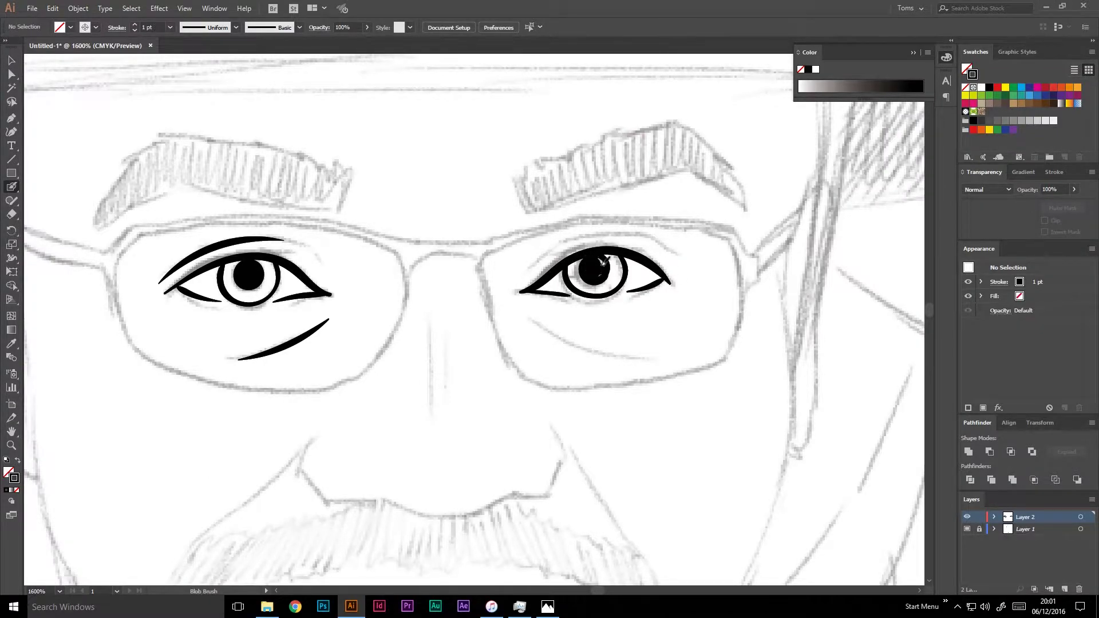
drag(529, 319, 636, 356)
drag(558, 239, 684, 265)
drag(386, 248, 329, 390)
Trace the rectangular glasses: bridge, both lens rims and both temple arms
mouse_move(409, 274)
mouse_down()
mouse_move(540, 373)
mouse_move(687, 226)
mouse_move(485, 255)
mouse_up()
mouse_move(118, 258)
mouse_down()
mouse_move(337, 382)
mouse_move(397, 240)
mouse_up()
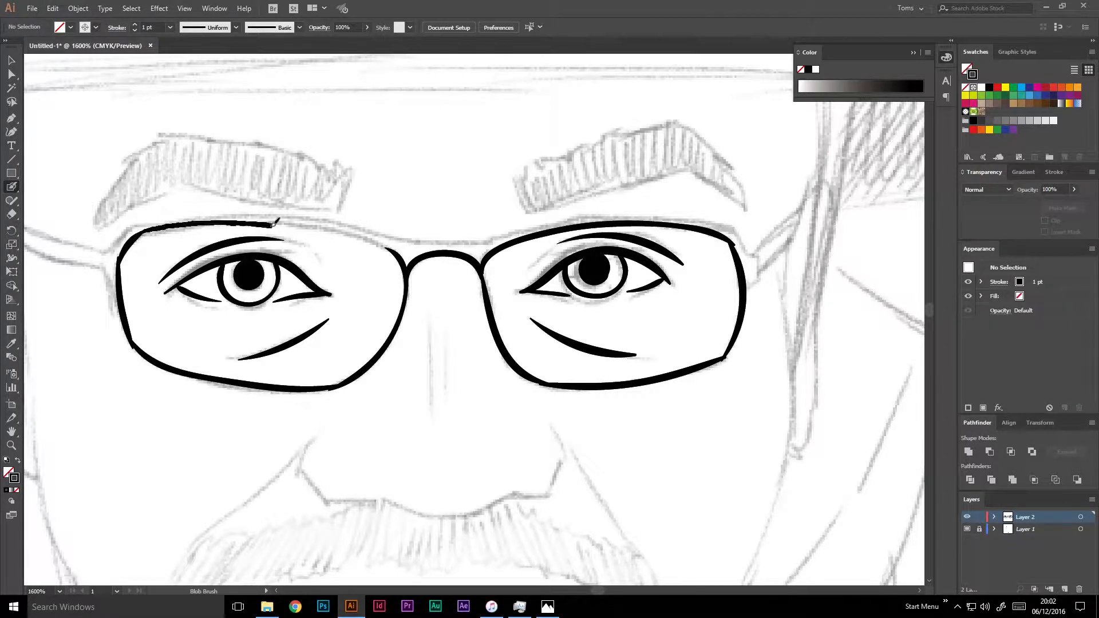
mouse_move(120, 315)
mouse_down()
mouse_move(486, 239)
mouse_move(739, 241)
mouse_move(761, 310)
mouse_up()
drag(756, 229, 802, 217)
key(v)
mouse_move(760, 265)
mouse_down()
mouse_move(800, 346)
mouse_move(836, 297)
mouse_up()
key(shift+b)
drag(796, 350, 830, 324)
drag(24, 102, 253, 147)
drag(367, 395, 282, 364)
drag(369, 378, 285, 348)
Outline both eyebrows and add hair strokes to each
drag(360, 352, 606, 332)
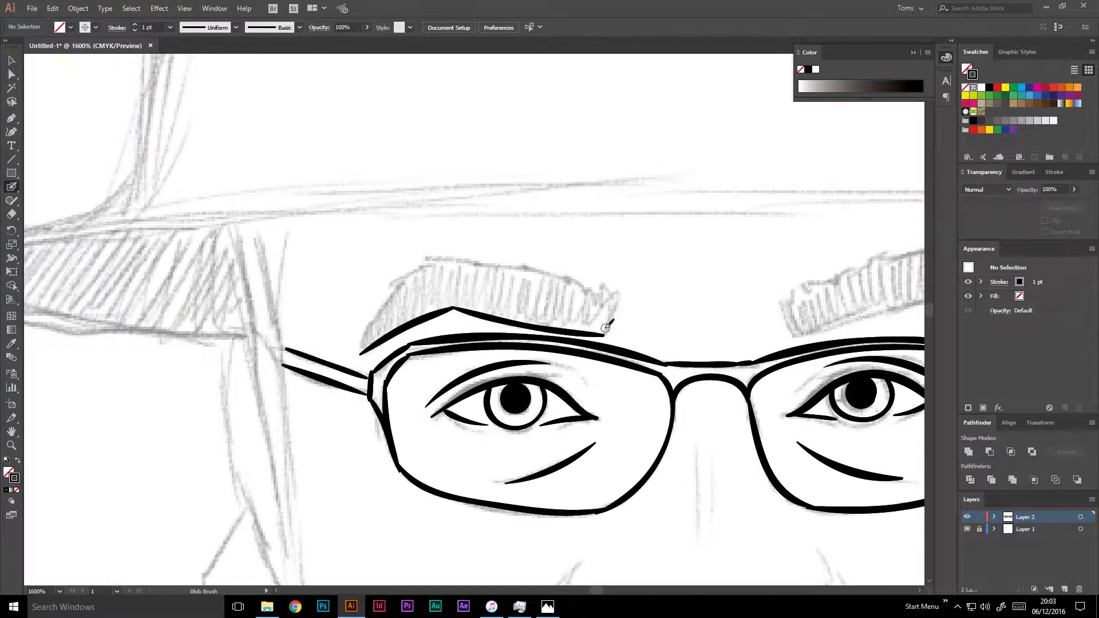
mouse_move(378, 310)
mouse_down()
mouse_move(572, 289)
mouse_move(315, 246)
mouse_up()
mouse_move(553, 252)
mouse_down()
mouse_move(687, 207)
mouse_move(753, 292)
mouse_up()
mouse_move(550, 295)
mouse_down()
mouse_move(714, 260)
mouse_move(743, 73)
mouse_up()
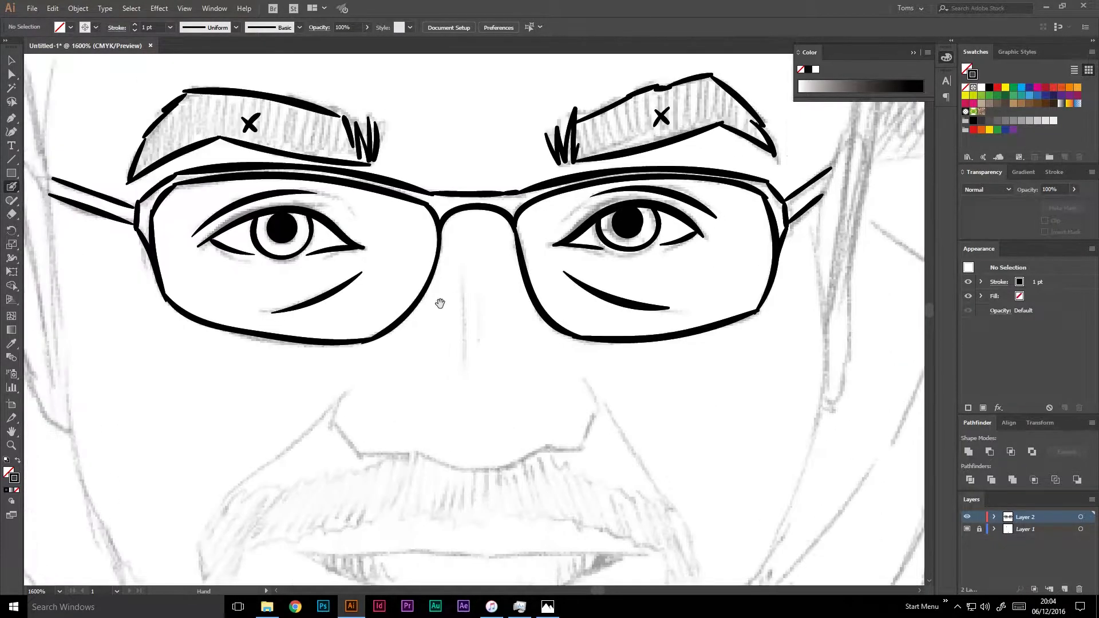
Ink the nose bottom, redraw both nostril curves after undoing, and add the nose sides
drag(430, 395, 587, 323)
mouse_move(369, 327)
mouse_down()
mouse_move(351, 375)
mouse_move(434, 403)
mouse_up()
key(ctrl+z)
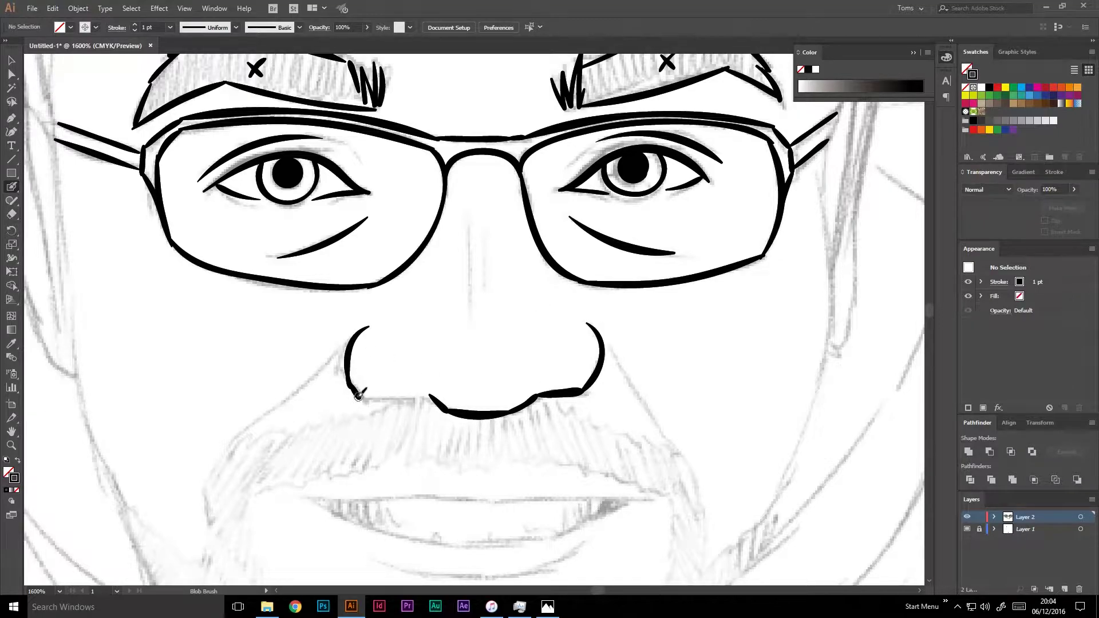
key(ctrl+z)
key(ctrl+z)
drag(528, 396, 585, 336)
drag(441, 401, 364, 333)
drag(426, 381, 534, 238)
drag(461, 195, 384, 263)
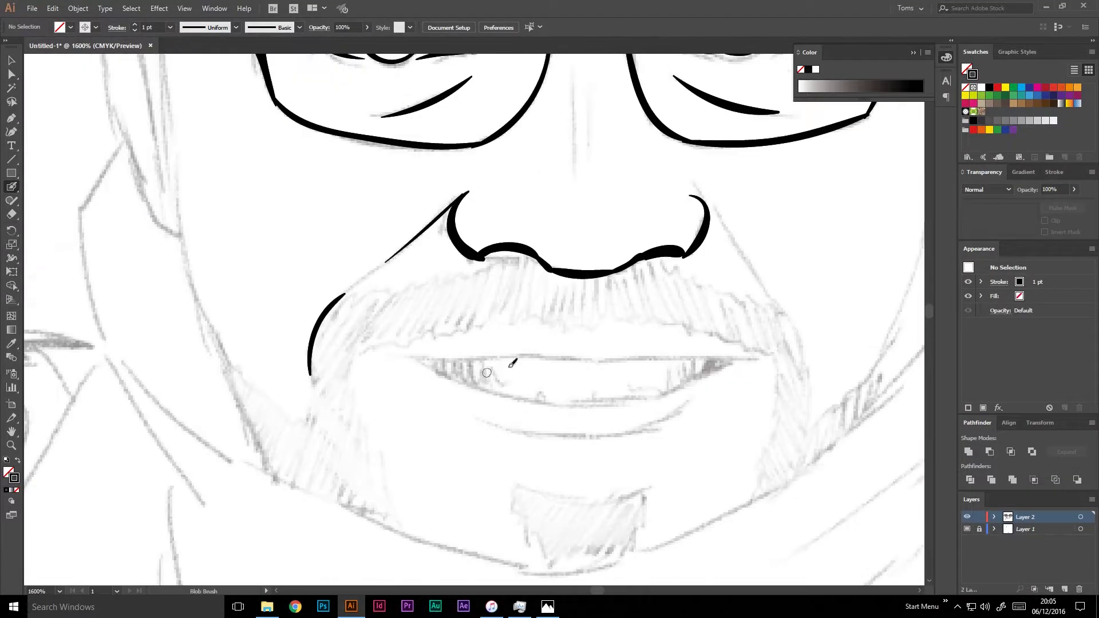
Draw the mustache edges, upper and lower lips, and two teeth
drag(694, 195, 749, 265)
drag(412, 359, 757, 359)
mouse_move(428, 361)
mouse_down()
mouse_move(461, 378)
mouse_move(735, 361)
mouse_up()
drag(457, 361, 459, 373)
drag(470, 362, 473, 381)
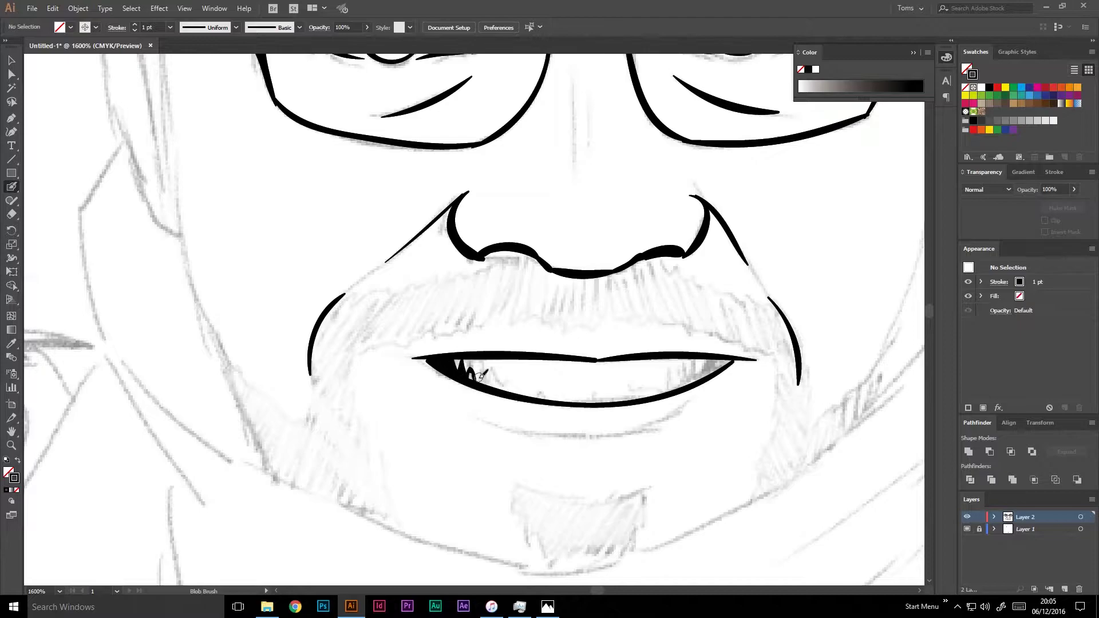
drag(696, 361, 700, 378)
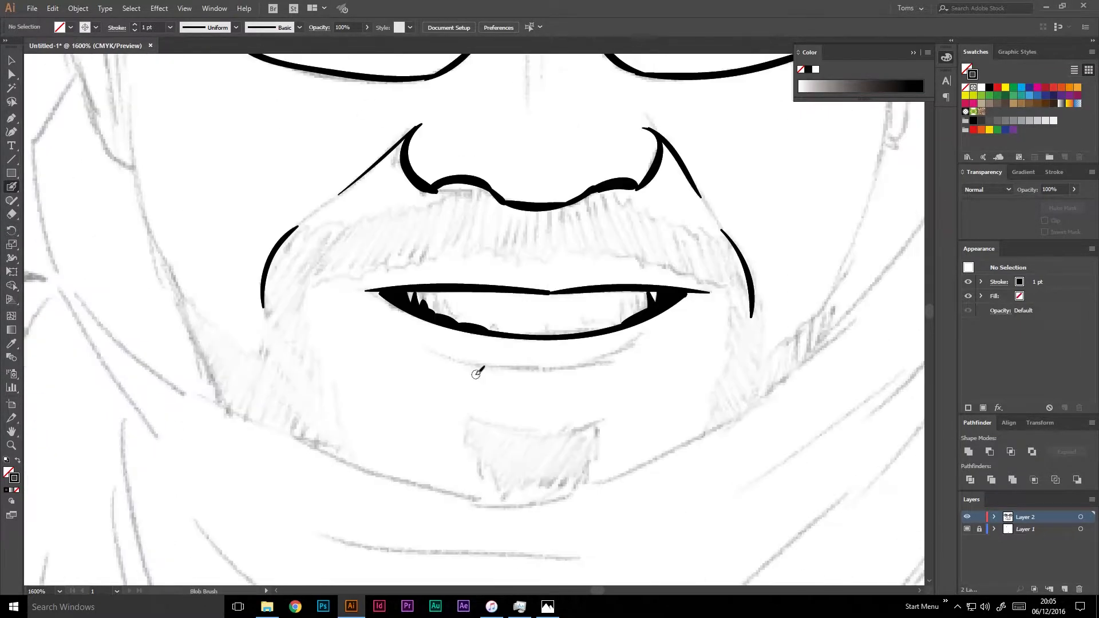
Ink the long face-side contours, right face edge and ear, chin curve and goatee
mouse_move(318, 245)
mouse_down()
mouse_move(344, 515)
mouse_move(258, 263)
mouse_up()
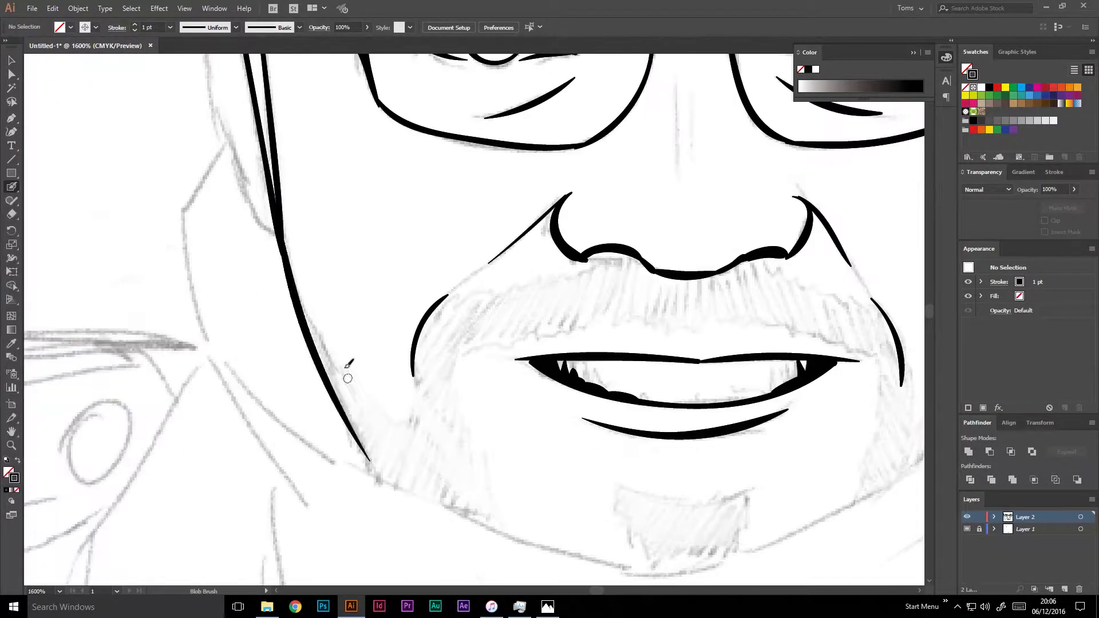
mouse_move(616, 61)
mouse_down()
mouse_move(501, 336)
mouse_move(449, 312)
mouse_move(191, 369)
mouse_up()
mouse_move(618, 184)
mouse_down()
mouse_move(590, 421)
mouse_move(618, 270)
mouse_up()
mouse_move(613, 355)
mouse_down()
mouse_move(582, 502)
mouse_move(582, 274)
mouse_up()
scroll(647, 312, down, 5)
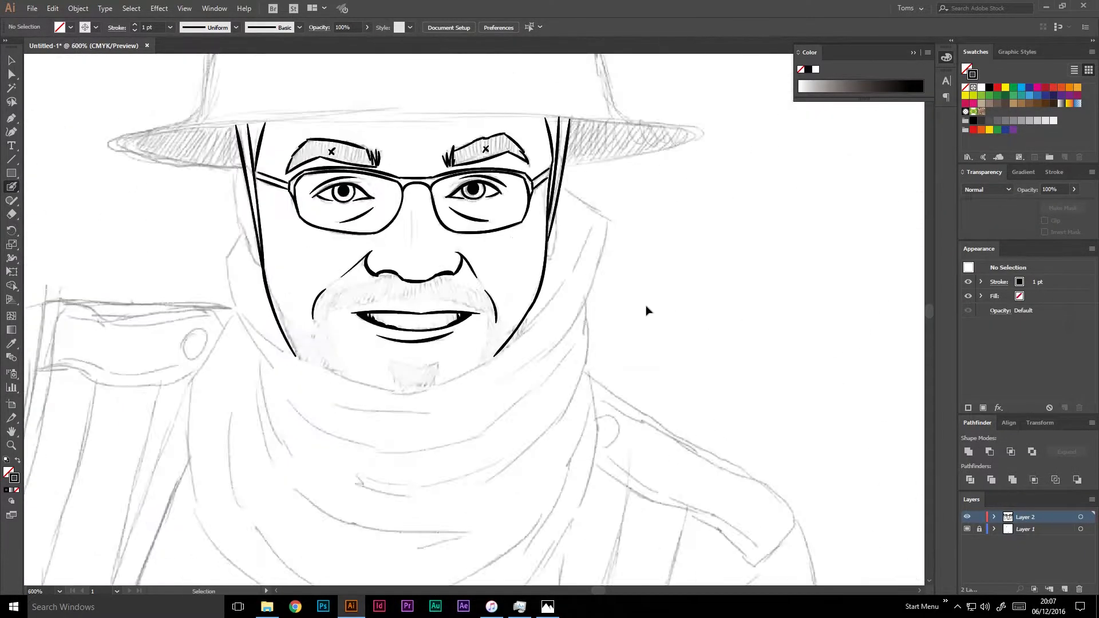
scroll(636, 229, up, 4)
scroll(624, 135, down, 4)
scroll(625, 177, up, 4)
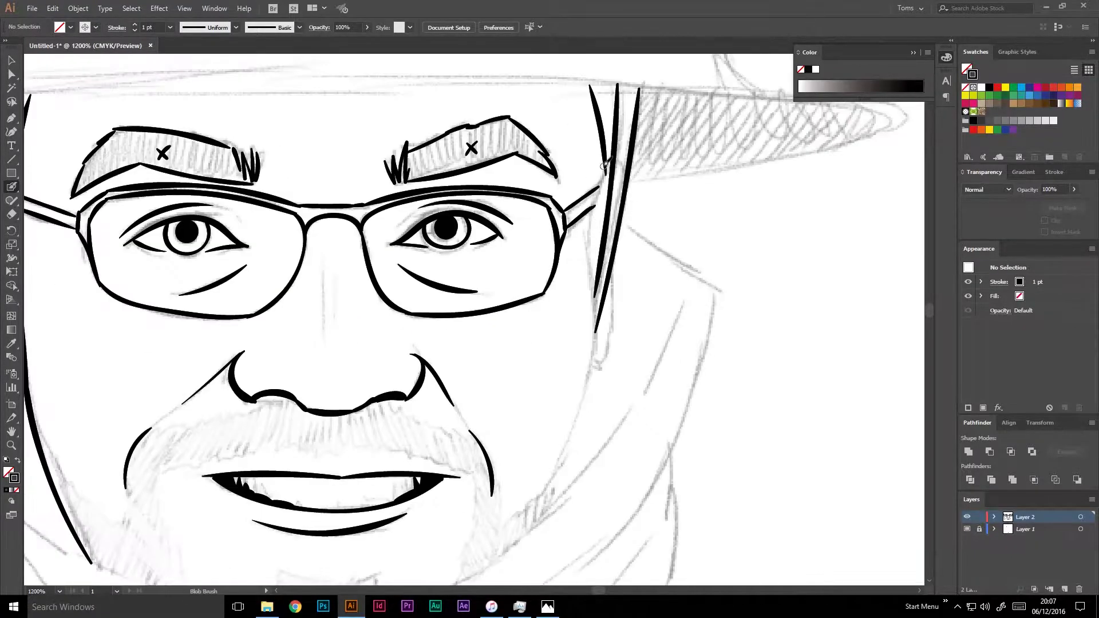
mouse_move(607, 160)
mouse_down()
mouse_move(552, 507)
mouse_move(624, 249)
mouse_up()
scroll(624, 249, down, 4)
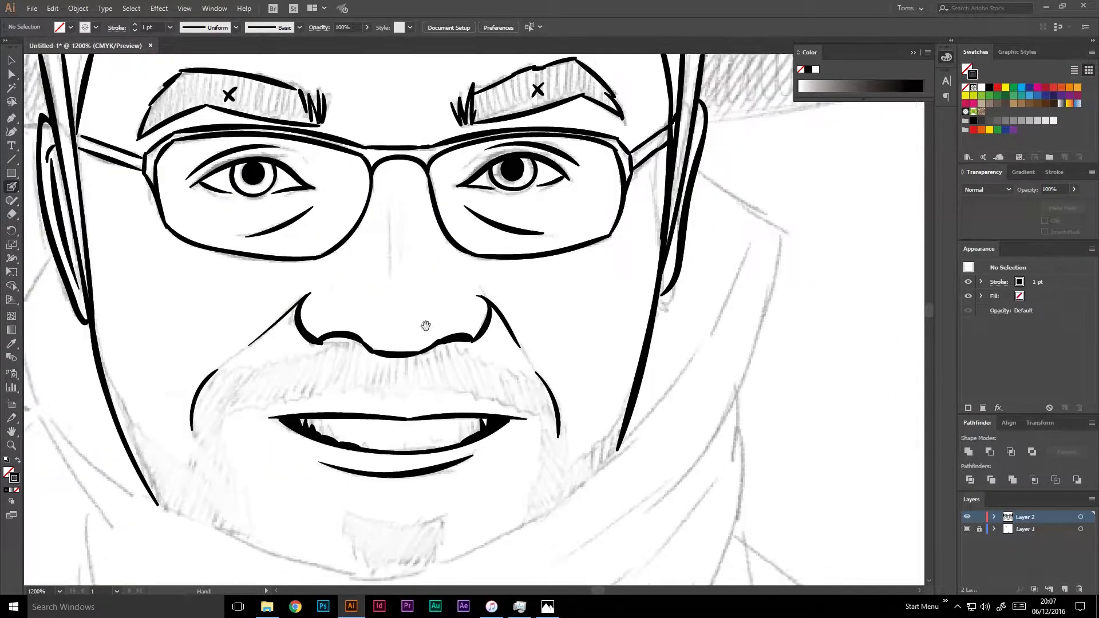
scroll(502, 371, up, 4)
mouse_move(459, 365)
mouse_down()
mouse_move(564, 368)
mouse_move(478, 430)
mouse_up()
drag(562, 366, 539, 427)
Ink the cheek line and the left and right collar edges
scroll(516, 401, down, 2)
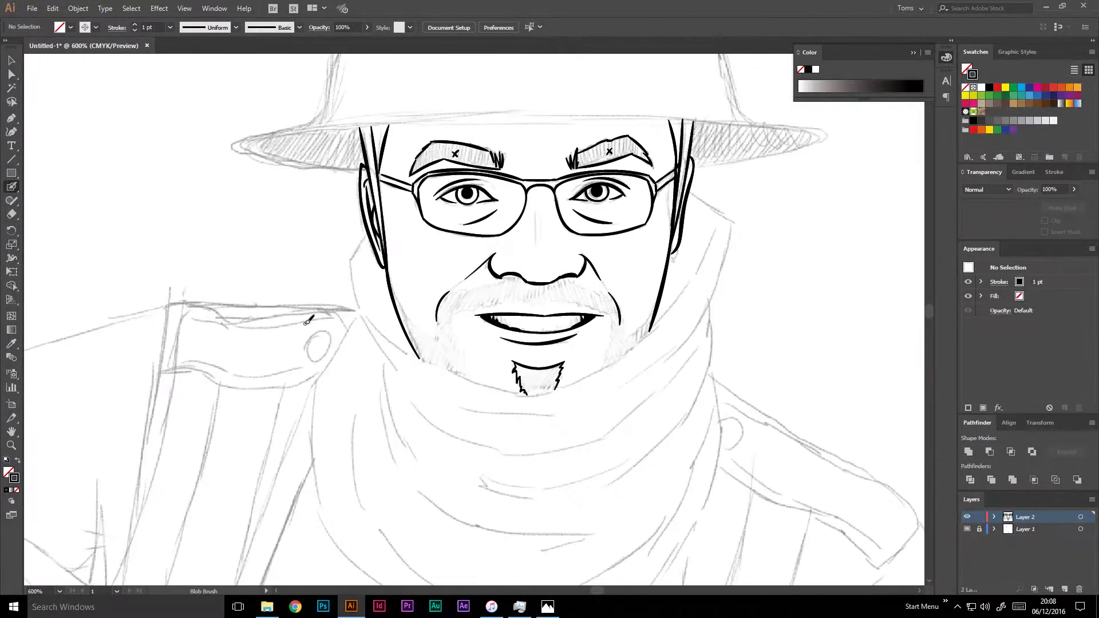
mouse_move(367, 232)
mouse_down()
mouse_move(370, 320)
mouse_move(711, 253)
mouse_up()
drag(690, 198, 573, 395)
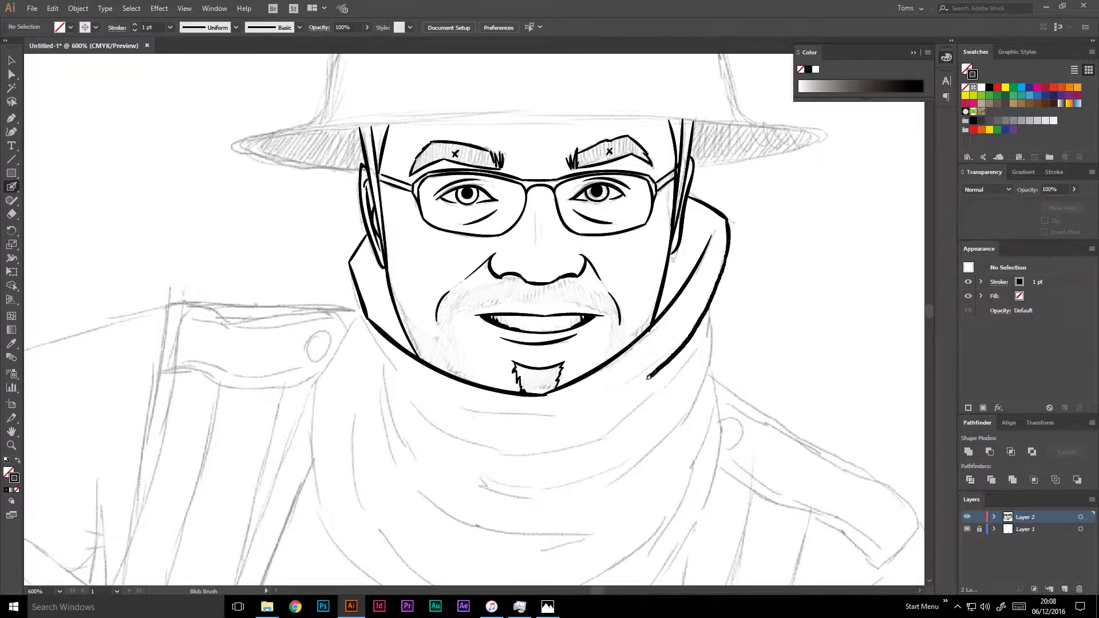
drag(427, 389, 573, 414)
Draw the scarf folds under the chin, its outer outline and bottom edge
drag(350, 264, 406, 395)
drag(421, 412, 576, 442)
mouse_move(601, 398)
mouse_down()
mouse_move(679, 373)
mouse_move(597, 488)
mouse_up()
drag(461, 482, 548, 491)
drag(368, 367, 359, 490)
scroll(516, 344, down, 3)
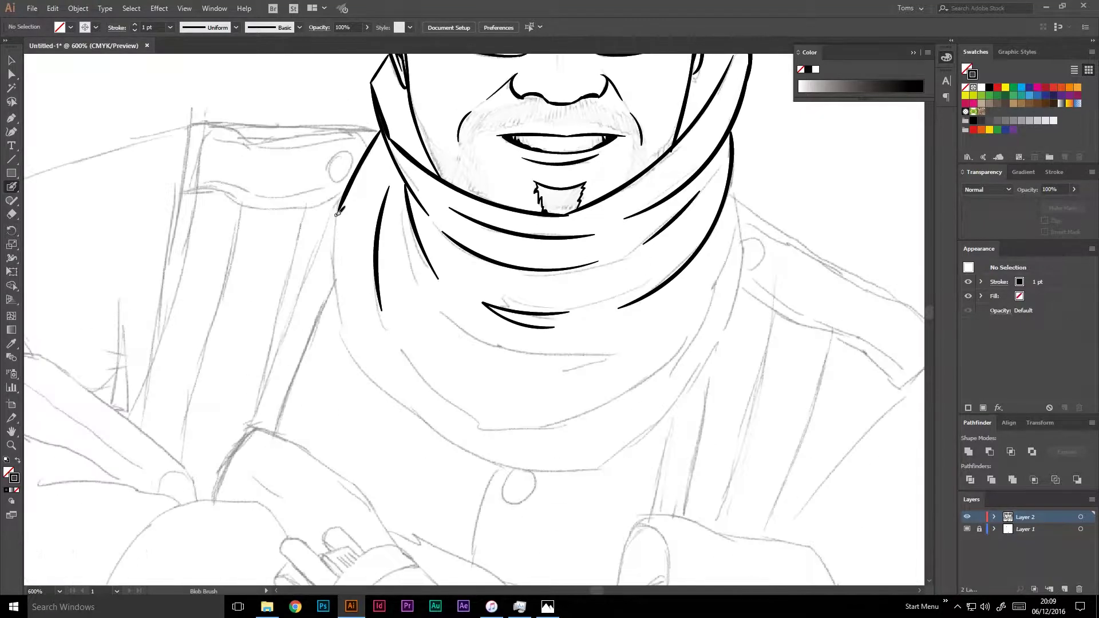
drag(339, 209, 598, 469)
drag(745, 246, 600, 467)
drag(571, 420, 691, 327)
drag(455, 325, 615, 355)
mouse_move(702, 307)
mouse_down()
mouse_move(724, 257)
mouse_move(604, 235)
mouse_up()
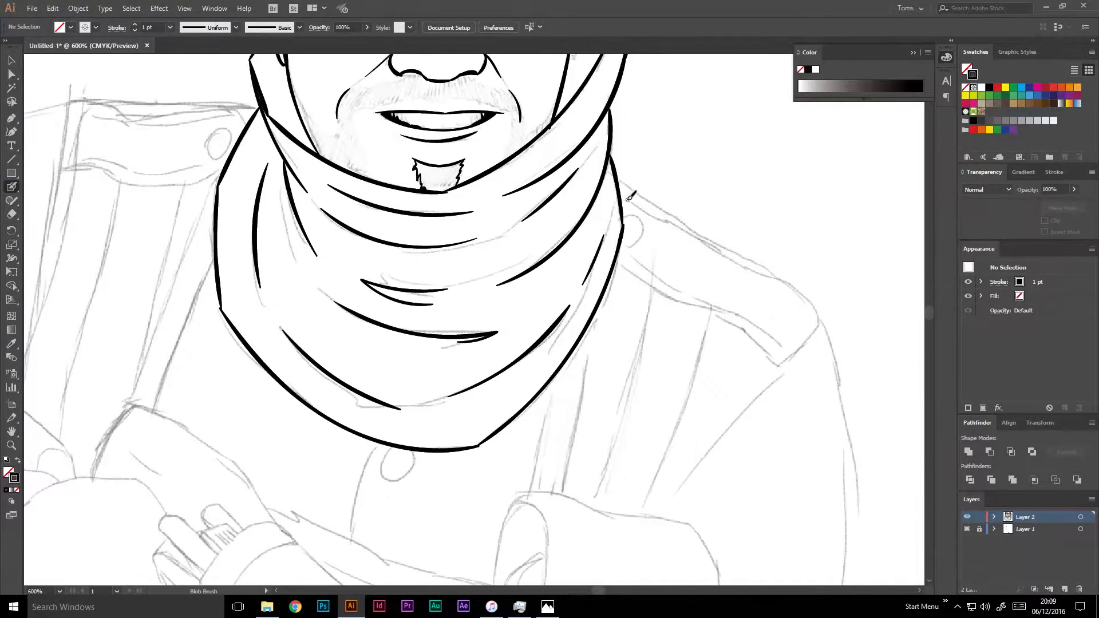
Ink the right shoulder edge, shoulder strap with button, and two vertical coat lines
drag(641, 201, 773, 365)
drag(618, 260, 784, 362)
drag(707, 301, 773, 342)
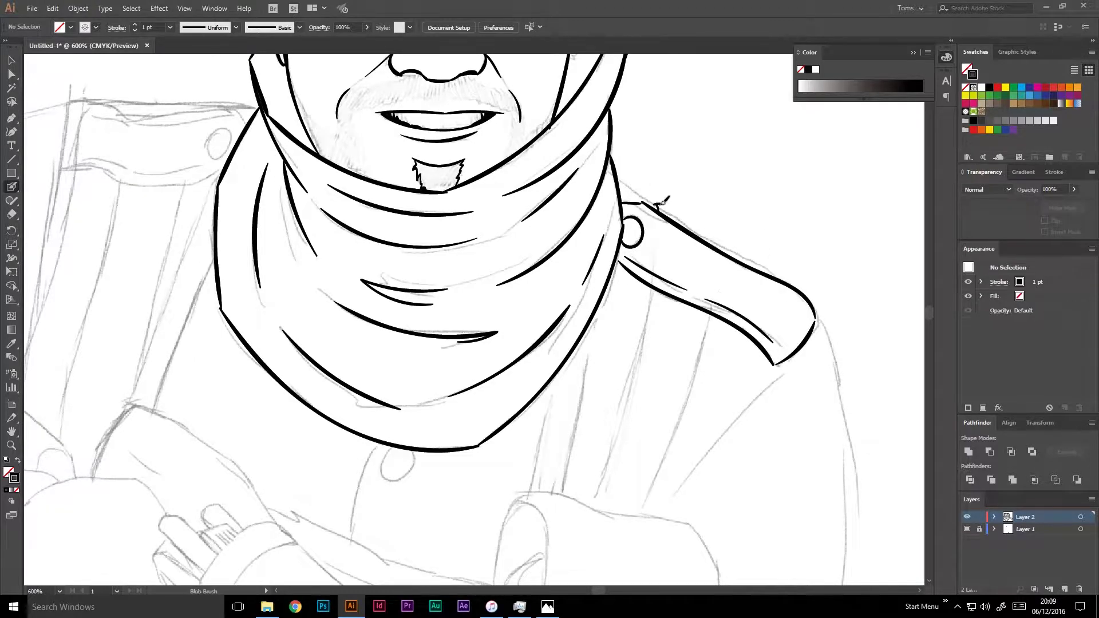
drag(654, 195, 723, 250)
drag(618, 179, 664, 206)
scroll(665, 206, down, 2)
drag(678, 217, 619, 425)
drag(739, 240, 676, 439)
scroll(676, 401, down, 3)
scroll(603, 347, left, 2)
Outline the sleeve cuff with its inner curves, bottom edge and button
mouse_move(641, 231)
mouse_down()
mouse_move(603, 347)
mouse_move(738, 289)
mouse_up()
drag(678, 265, 790, 418)
drag(592, 350, 627, 313)
drag(592, 301, 624, 358)
drag(633, 404, 790, 420)
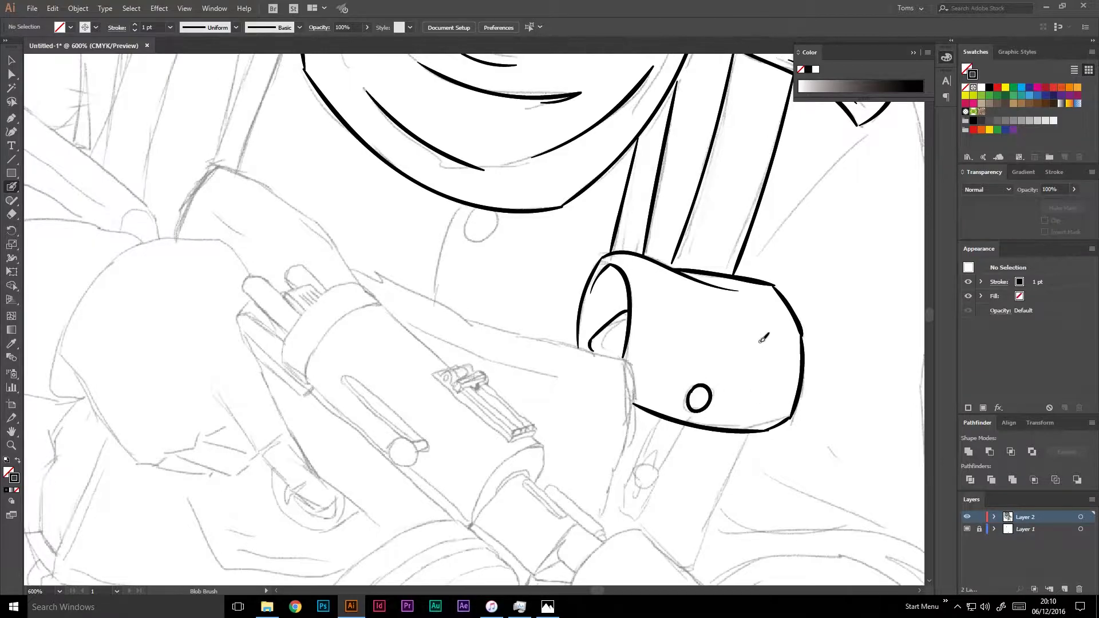
drag(702, 385, 698, 385)
Save the drawing as TitanField.ai and trace the helmet brim
key(ctrl+s)
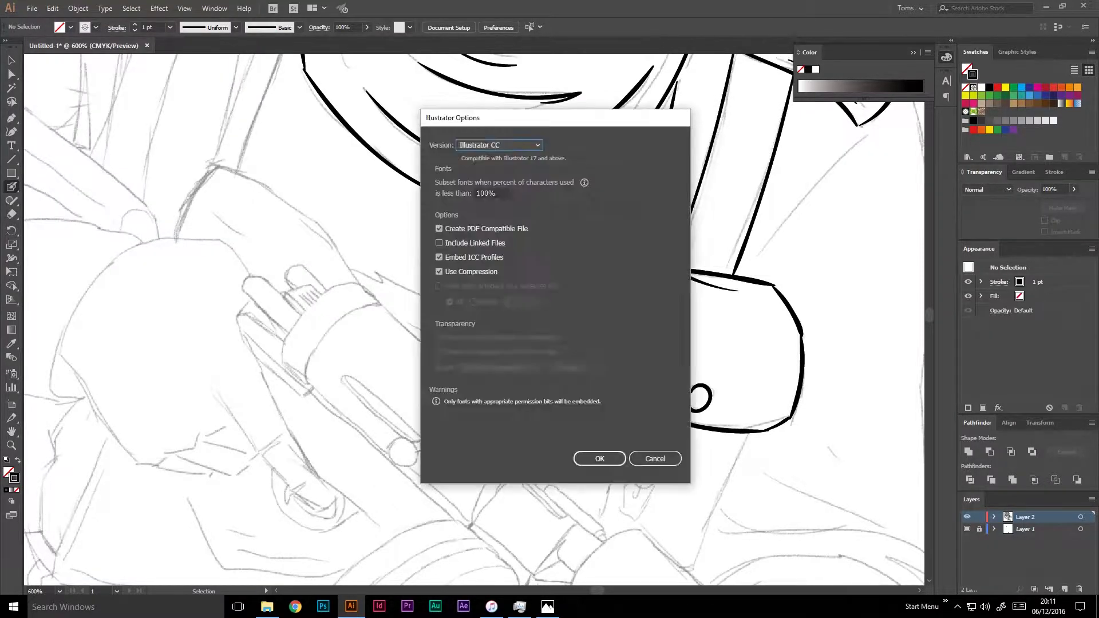
key(Return)
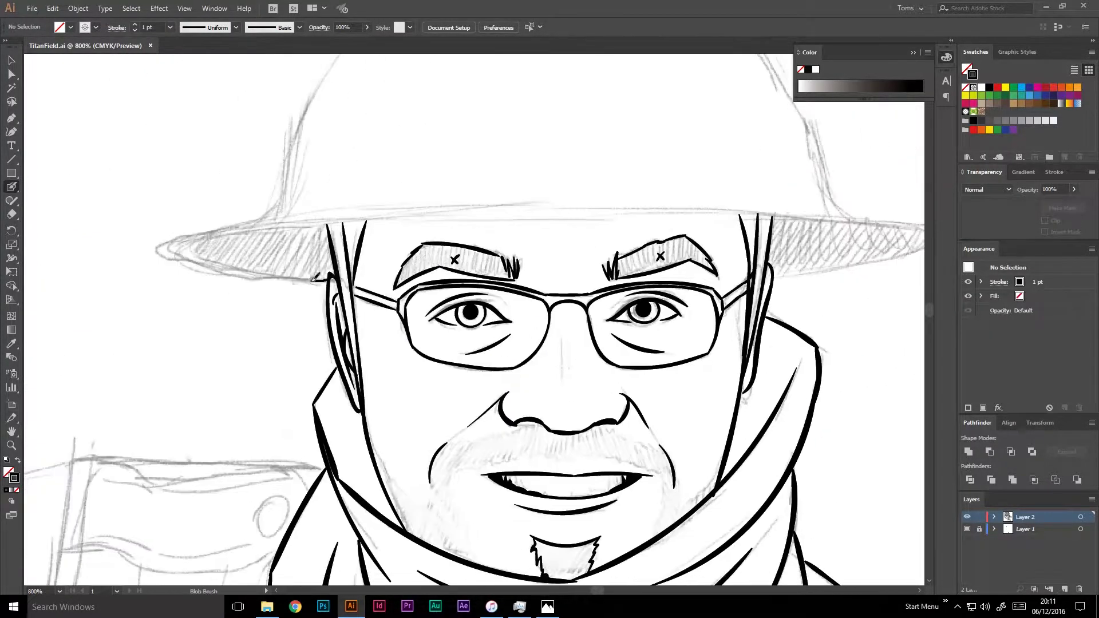
mouse_move(328, 281)
mouse_down()
mouse_move(418, 214)
mouse_move(916, 221)
mouse_up()
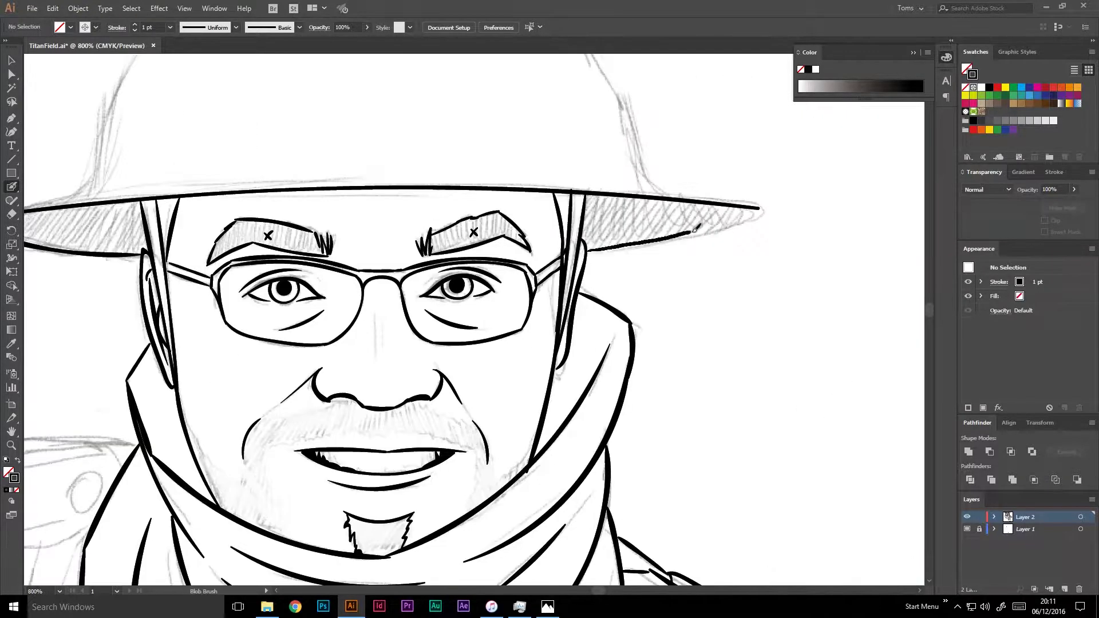
drag(761, 229, 590, 252)
drag(169, 348, 106, 378)
Ink the curves on both sides of the helmet dome and its outline
drag(713, 336, 768, 371)
scroll(812, 371, up, 2)
mouse_move(171, 314)
mouse_down()
mouse_move(658, 241)
mouse_move(715, 400)
mouse_up()
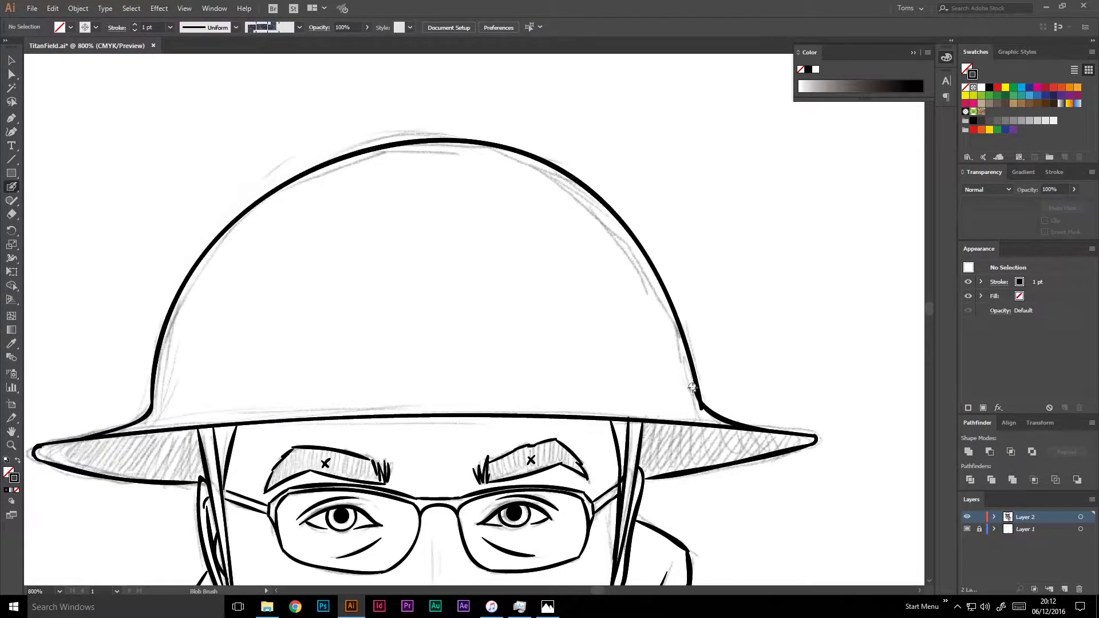
key(ctrl+minus)
key(ctrl+minus)
drag(511, 373, 511, 275)
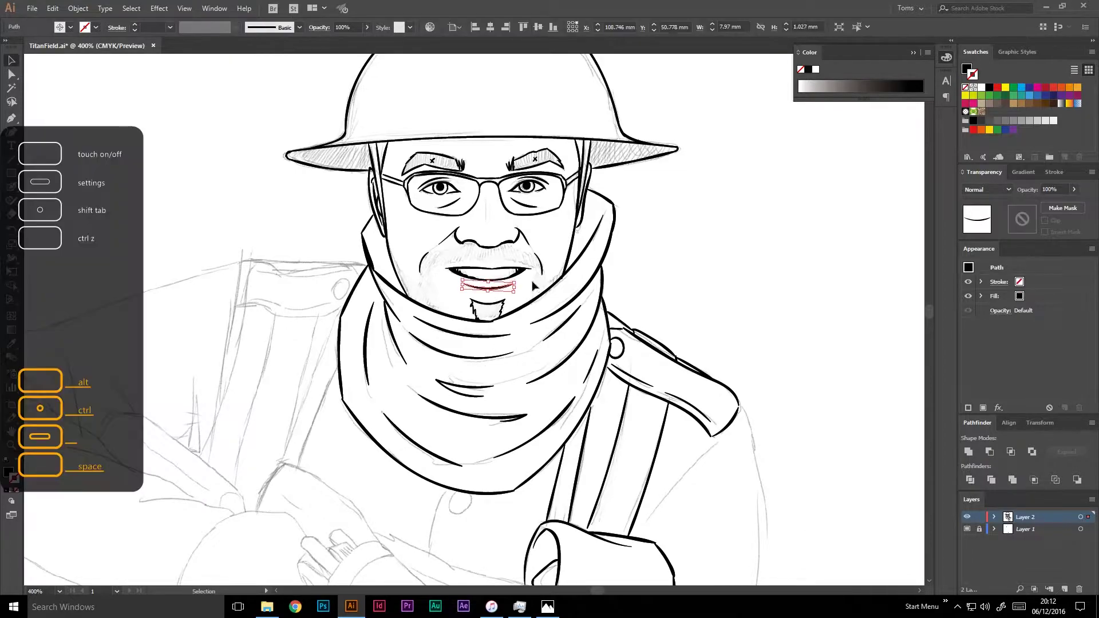
Ink the strap's right edge and the body's right edge
drag(515, 401, 515, 229)
drag(564, 329, 638, 234)
drag(673, 198, 687, 363)
scroll(687, 343, down, 5)
drag(685, 295, 707, 370)
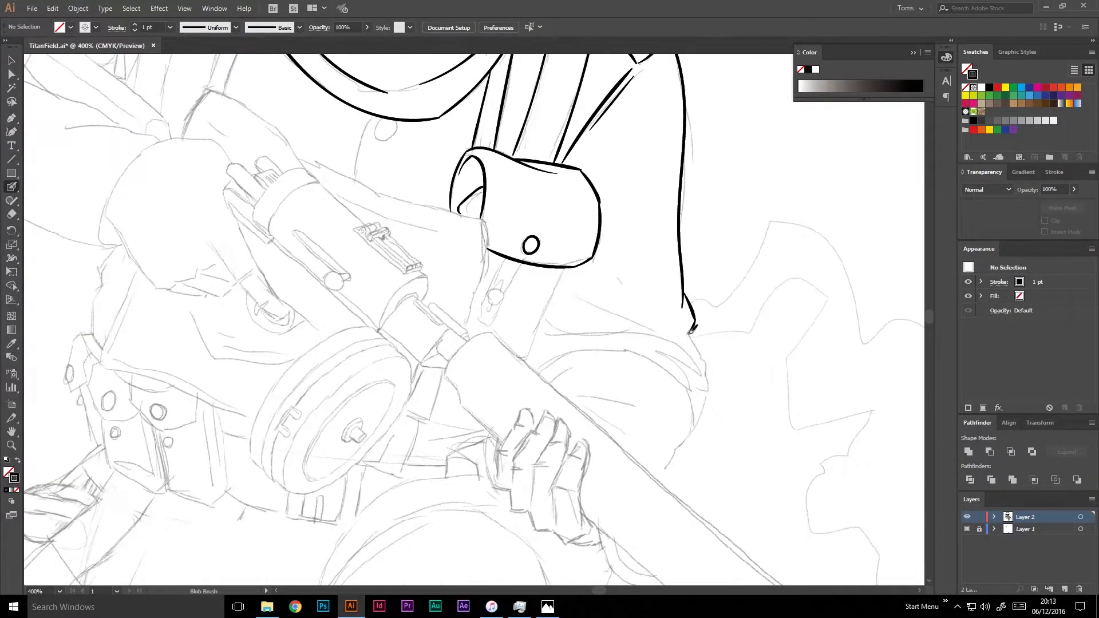
scroll(707, 369, up, 1)
Outline the lower body and sleeve edge beneath the strap loop
drag(607, 346, 690, 350)
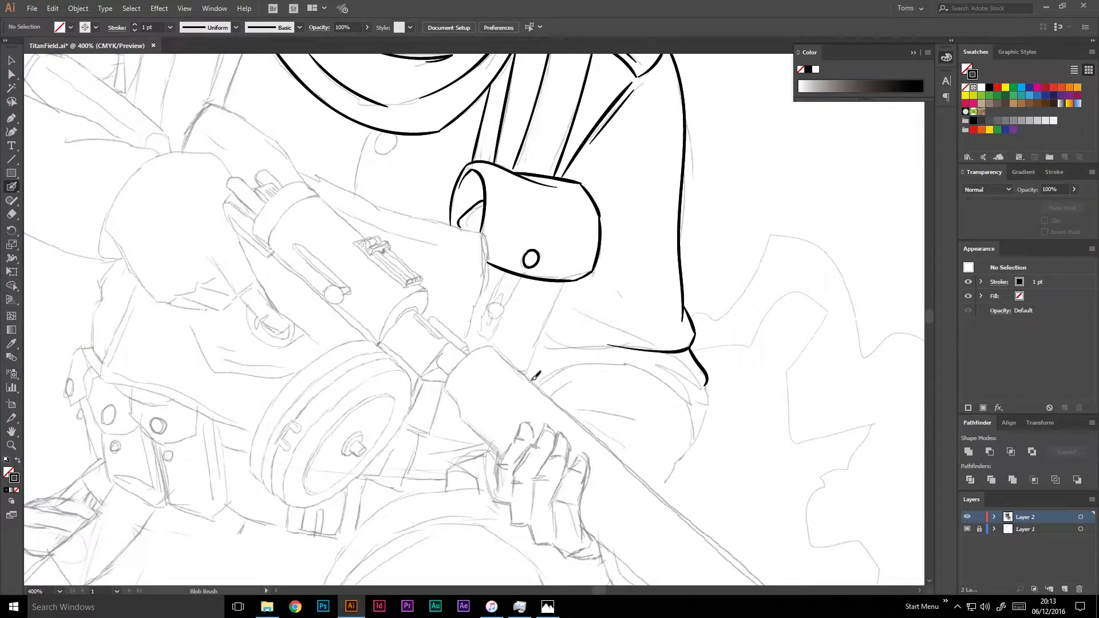
drag(531, 379, 699, 378)
drag(655, 361, 695, 390)
drag(576, 347, 534, 368)
mouse_move(548, 327)
mouse_down()
mouse_move(595, 342)
mouse_move(691, 303)
mouse_up()
key(ctrl+z)
Undo and redraw the edge curve below the strap loop
scroll(572, 344, down, 2)
key(ctrl+z)
drag(558, 249, 602, 312)
key(ctrl+z)
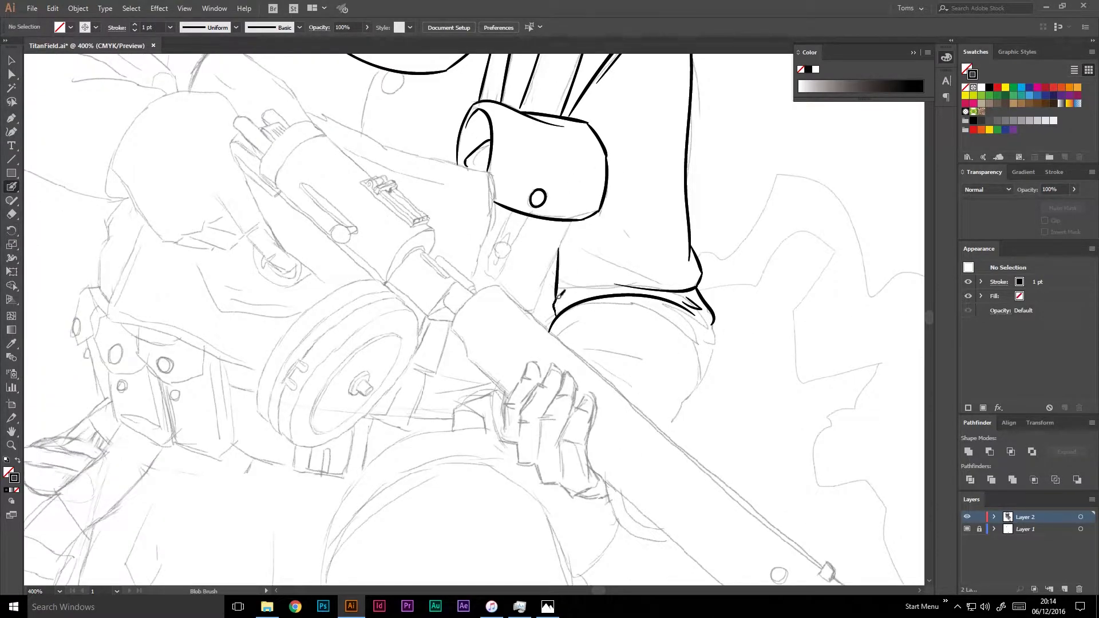
drag(557, 249, 557, 314)
drag(575, 235, 644, 278)
scroll(644, 278, left, 2)
Zoom in and ink the small sling fitting ring and its slot
drag(726, 310, 761, 395)
drag(684, 378, 715, 421)
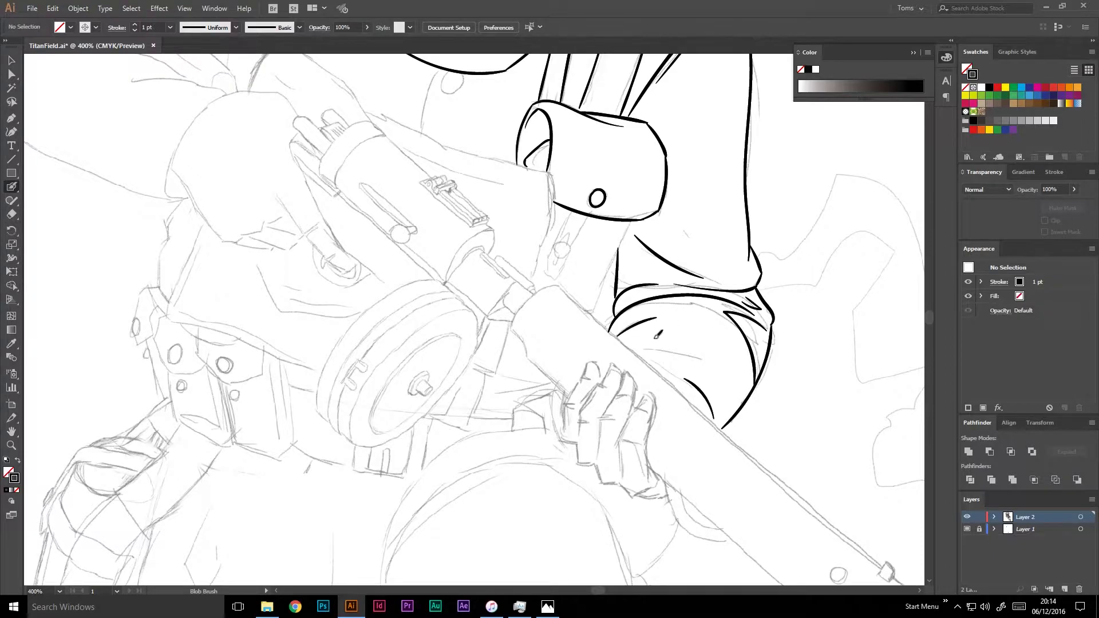
scroll(687, 344, down, 2)
key(ctrl+equal)
key(ctrl+equal)
mouse_move(515, 303)
mouse_down()
mouse_move(522, 332)
mouse_move(516, 304)
mouse_up()
drag(532, 238, 503, 350)
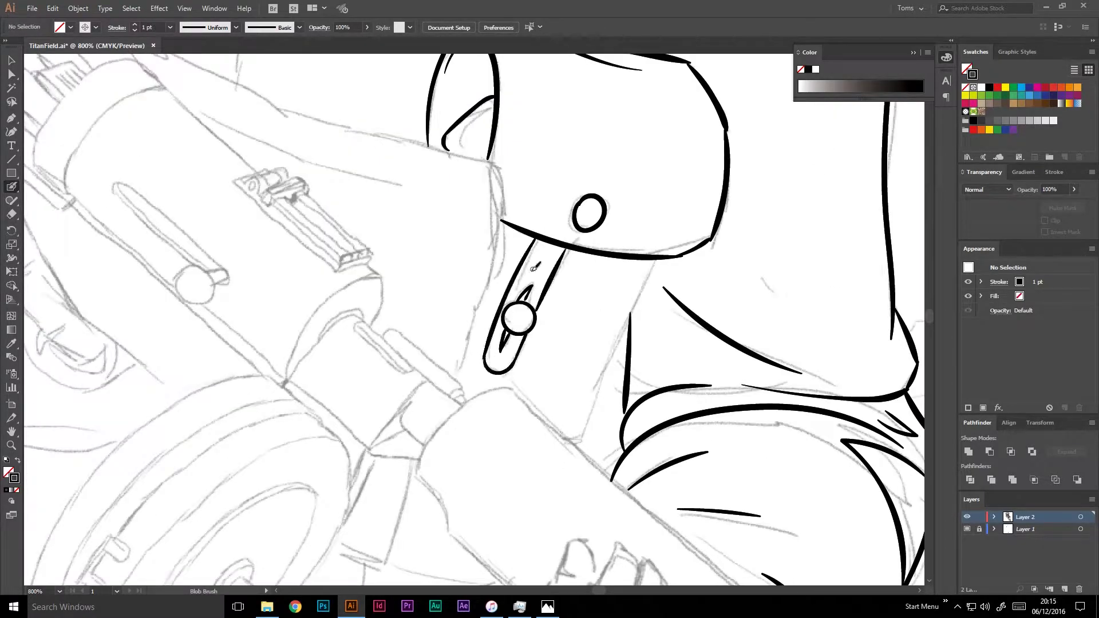
drag(564, 249, 516, 366)
drag(401, 160, 566, 388)
key(ctrl+minus)
mouse_move(516, 172)
mouse_down()
mouse_move(516, 295)
mouse_move(487, 321)
mouse_up()
Draw the first rolled-sleeve lines, including its top edge and end outline
drag(445, 376, 470, 302)
drag(515, 429, 447, 286)
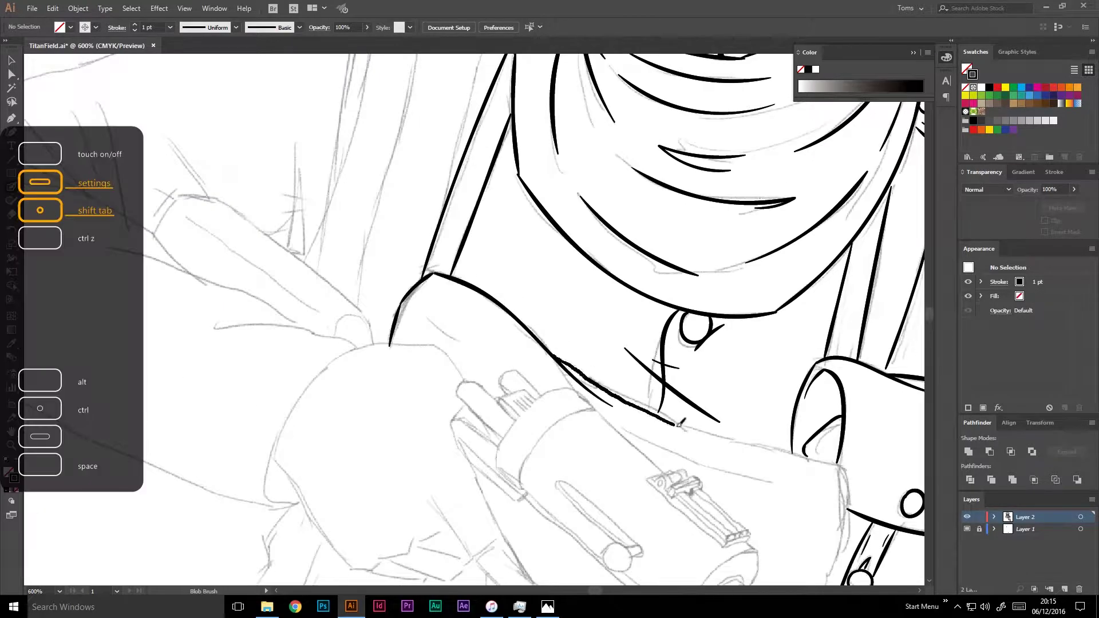
mouse_move(762, 481)
mouse_down()
mouse_move(690, 335)
mouse_move(682, 424)
mouse_up()
drag(458, 287, 715, 297)
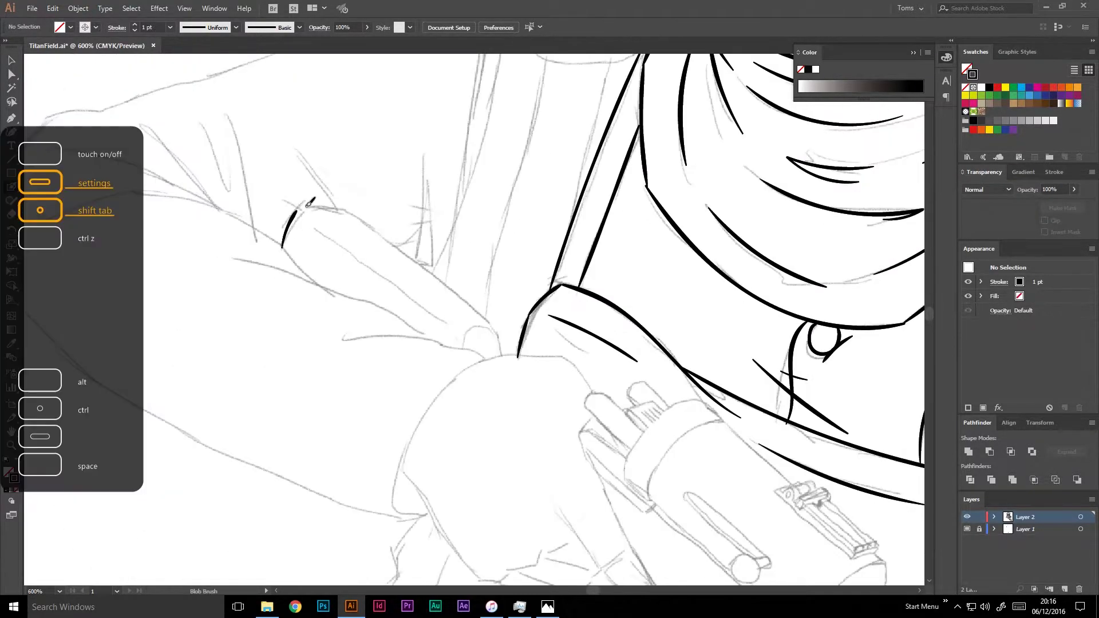
drag(286, 241, 475, 301)
drag(350, 218, 475, 344)
drag(453, 229, 453, 338)
drag(529, 171, 475, 427)
Ink a sleeve fold and the curved sleeve end, then delete the stray arc
drag(547, 106, 627, 94)
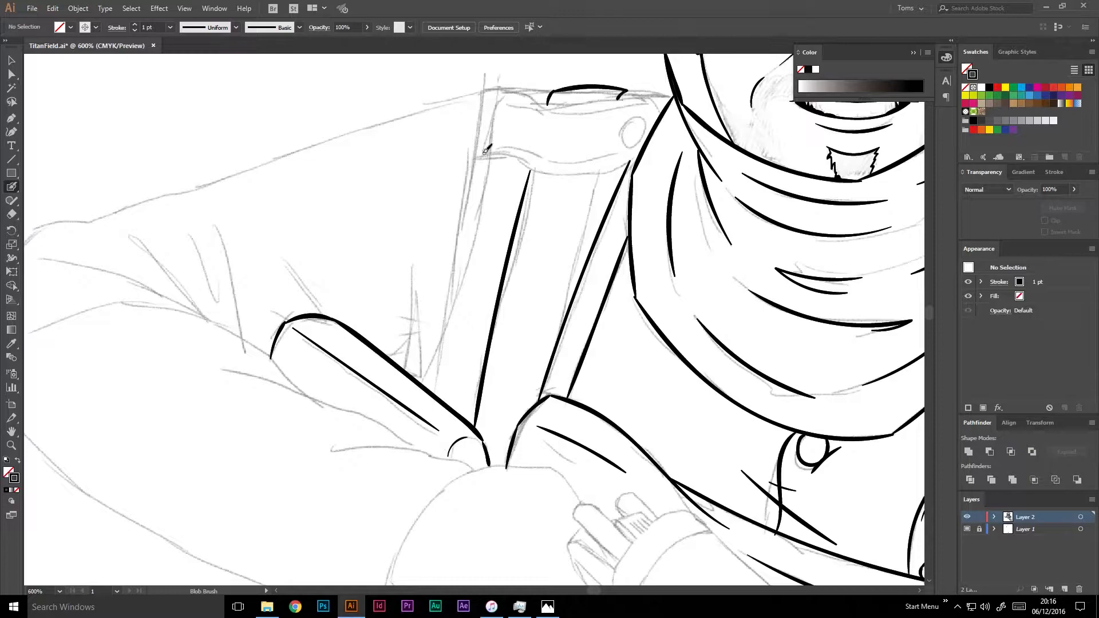
mouse_move(486, 103)
mouse_down()
mouse_move(478, 160)
mouse_move(633, 161)
mouse_move(647, 98)
mouse_move(637, 120)
mouse_up()
ctrl+click(613, 108)
key(Delete)
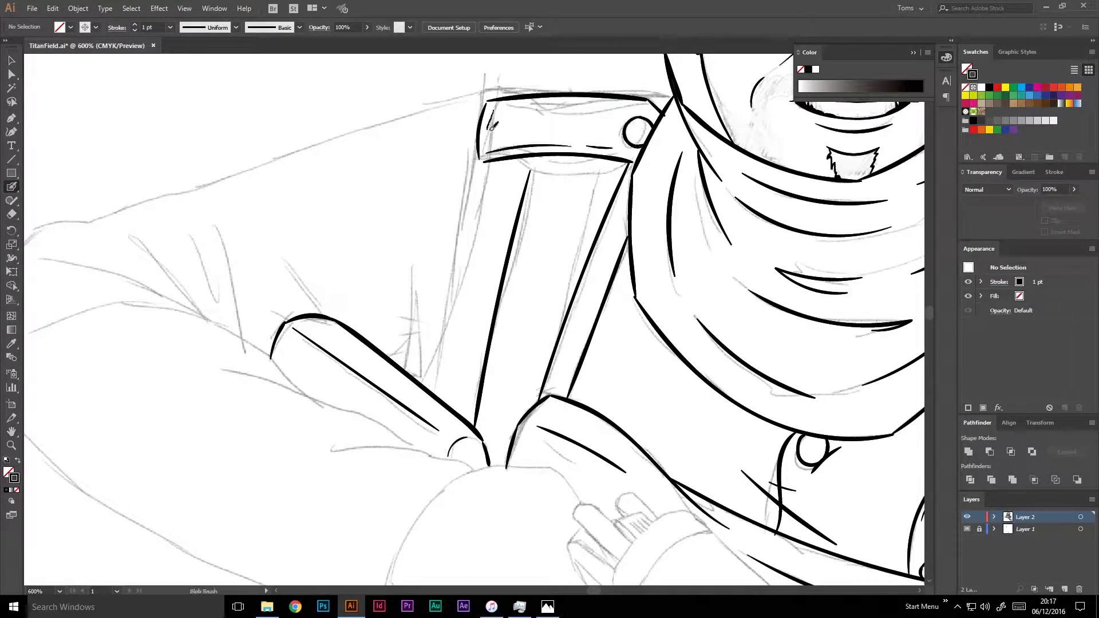
Ink the strap buckle, the sleeve's long top line, its end arc and inner fold lines
drag(487, 154, 573, 146)
drag(475, 171, 432, 381)
drag(493, 89, 77, 223)
drag(401, 287, 638, 254)
drag(212, 263, 430, 264)
drag(292, 225, 445, 279)
drag(307, 281, 515, 326)
drag(444, 327, 710, 438)
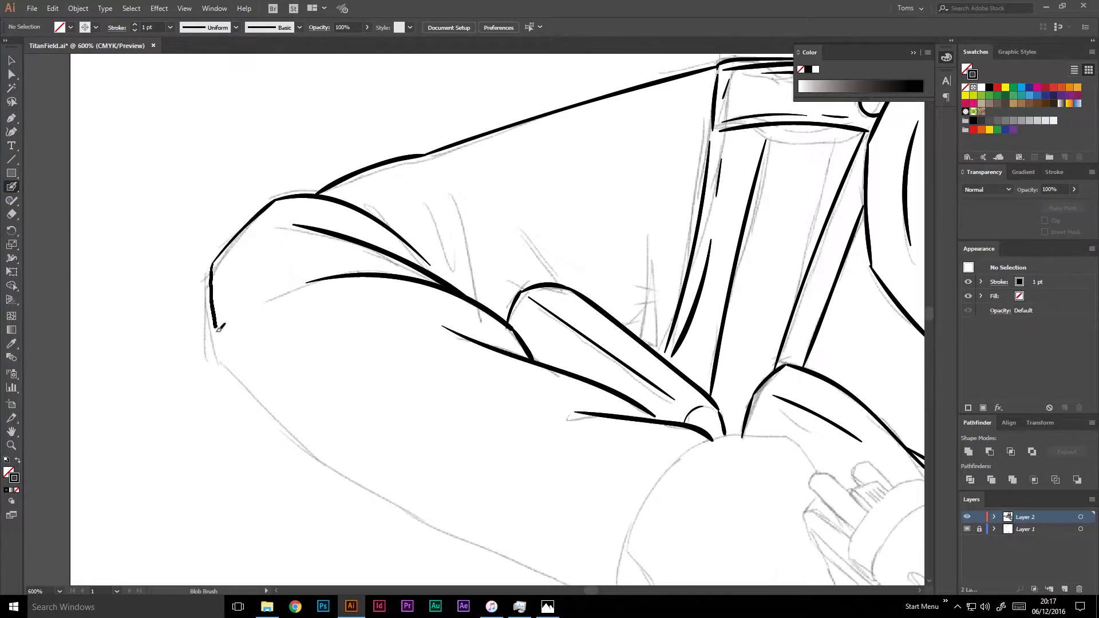
Ink the arm's lower edge, the circle near the cuff, another fold and the cuff's top edge and end
drag(630, 429, 595, 224)
drag(206, 218, 633, 450)
drag(701, 278, 607, 445)
mouse_move(686, 334)
mouse_down()
mouse_move(693, 403)
mouse_move(670, 451)
mouse_up()
right_click(650, 304)
key(Escape)
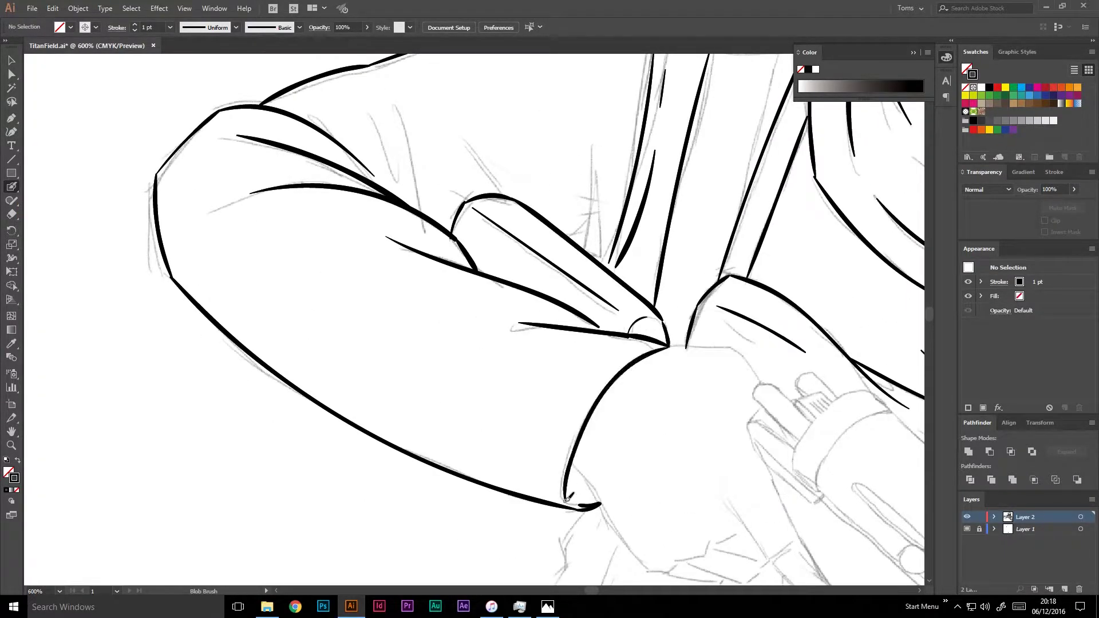
drag(732, 348, 763, 382)
drag(744, 429, 785, 442)
Ink the finger lines, knuckles, bottom of the hand and the trigger finger's curve, undoing a stray stroke
drag(786, 442, 711, 247)
mouse_move(637, 264)
mouse_down()
mouse_move(733, 395)
mouse_move(824, 450)
mouse_up()
drag(753, 390, 673, 227)
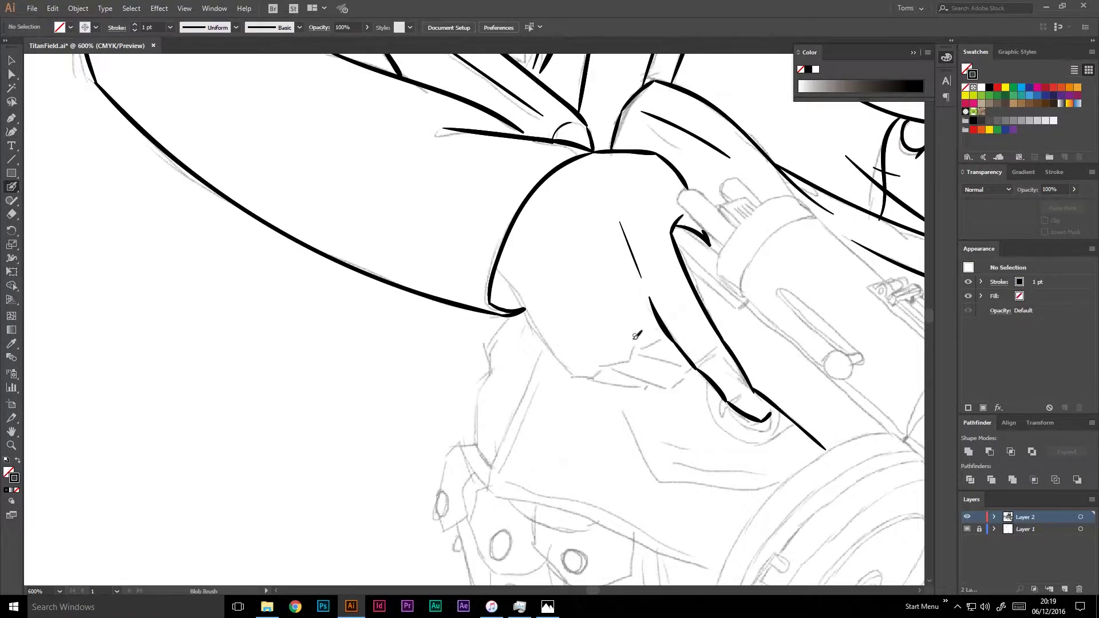
key(ctrl+z)
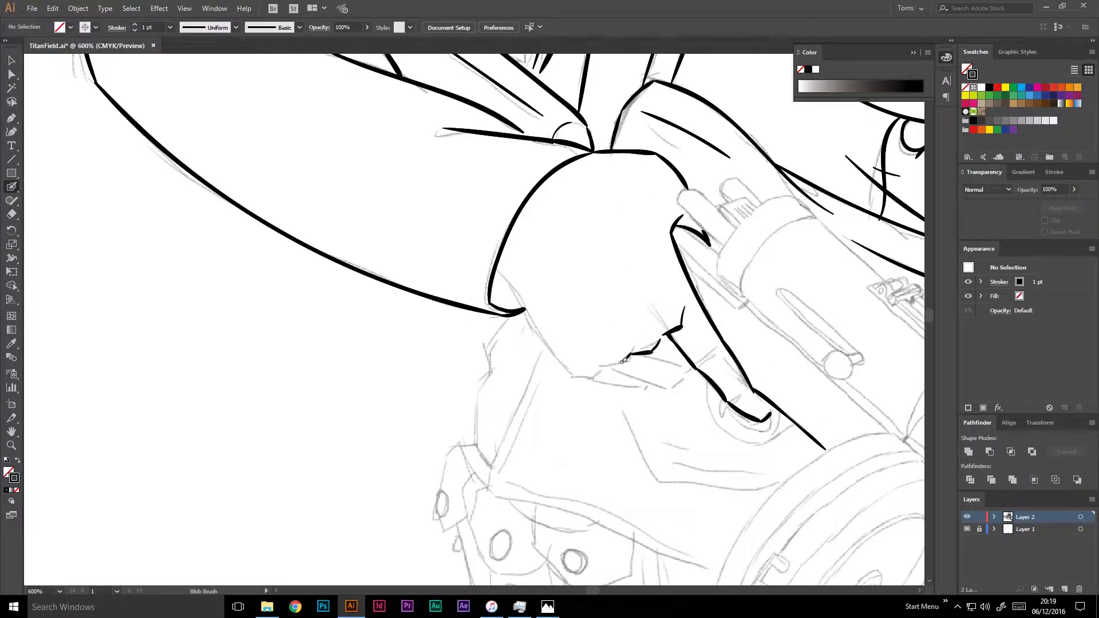
drag(624, 360, 573, 375)
mouse_move(503, 272)
mouse_down()
mouse_move(575, 372)
mouse_move(649, 391)
mouse_up()
mouse_move(690, 366)
mouse_down()
mouse_move(624, 386)
mouse_move(654, 315)
mouse_move(714, 363)
mouse_move(744, 344)
mouse_move(722, 356)
mouse_up()
scroll(716, 356, up, 3)
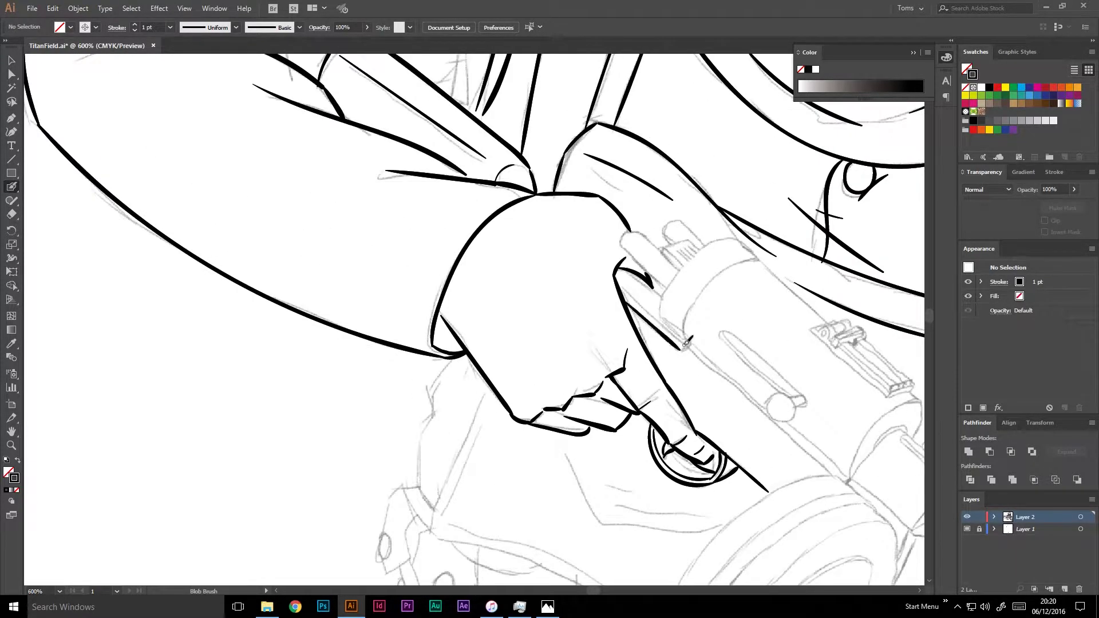
Ink the gun's double-line receiver band and thicken the gripping finger's outline and inner strokes
mouse_move(664, 324)
mouse_down()
mouse_move(762, 261)
mouse_move(684, 344)
mouse_up()
drag(621, 290, 658, 324)
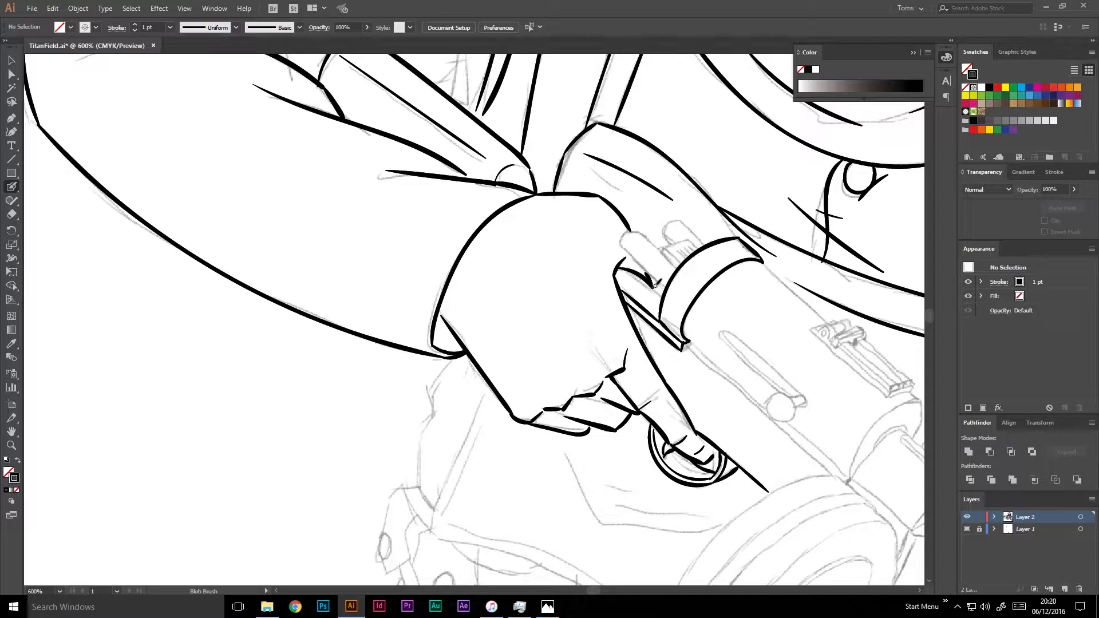
drag(659, 286, 633, 231)
mouse_move(695, 255)
mouse_down()
mouse_move(663, 239)
mouse_move(690, 218)
mouse_up()
drag(687, 246, 464, 187)
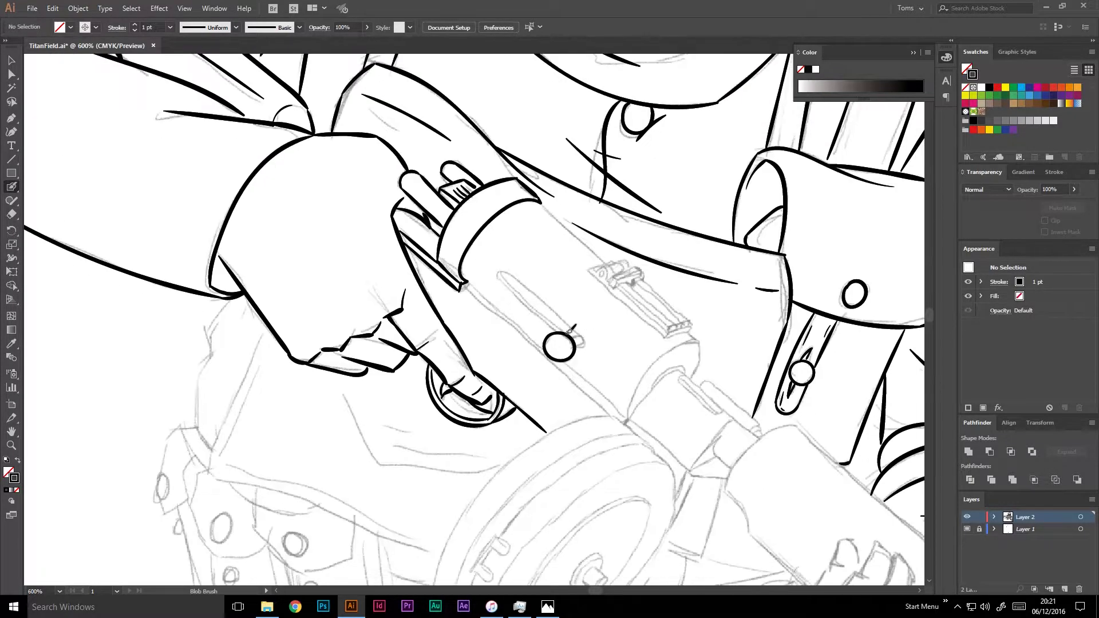
Ink the pill-shaped bolt slot with its round knob, the long diagonal edge and the receiver's curved end
drag(572, 337, 575, 339)
mouse_move(554, 332)
mouse_down()
mouse_move(503, 276)
mouse_move(581, 342)
mouse_up()
drag(502, 274, 567, 332)
drag(464, 287, 613, 415)
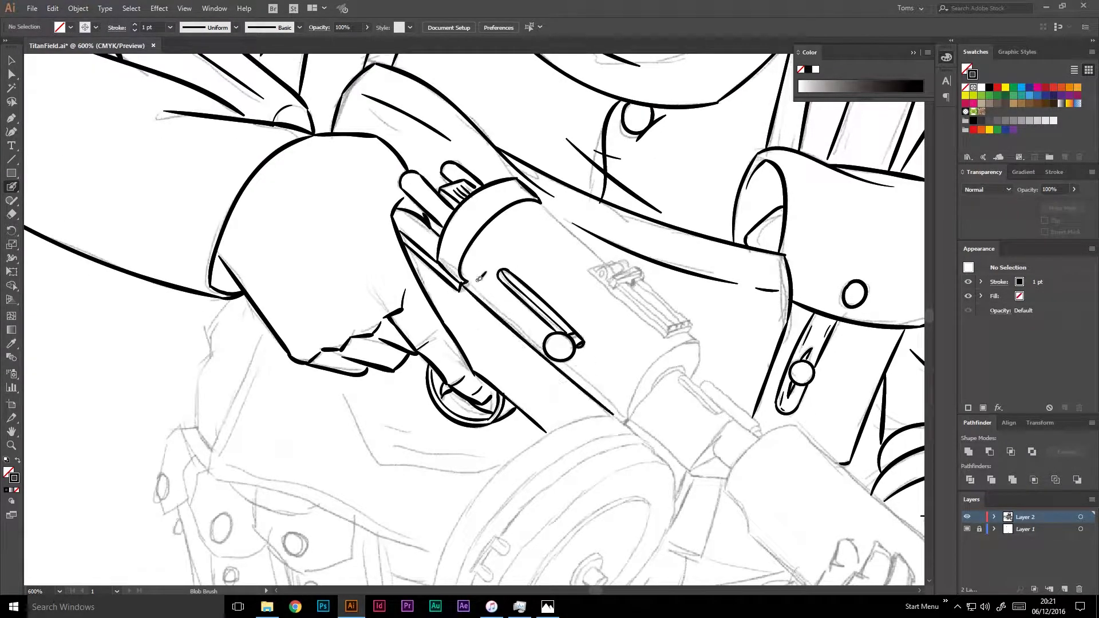
mouse_move(567, 367)
mouse_down()
mouse_move(627, 421)
mouse_move(700, 366)
mouse_up()
drag(540, 203, 605, 260)
drag(486, 389, 477, 380)
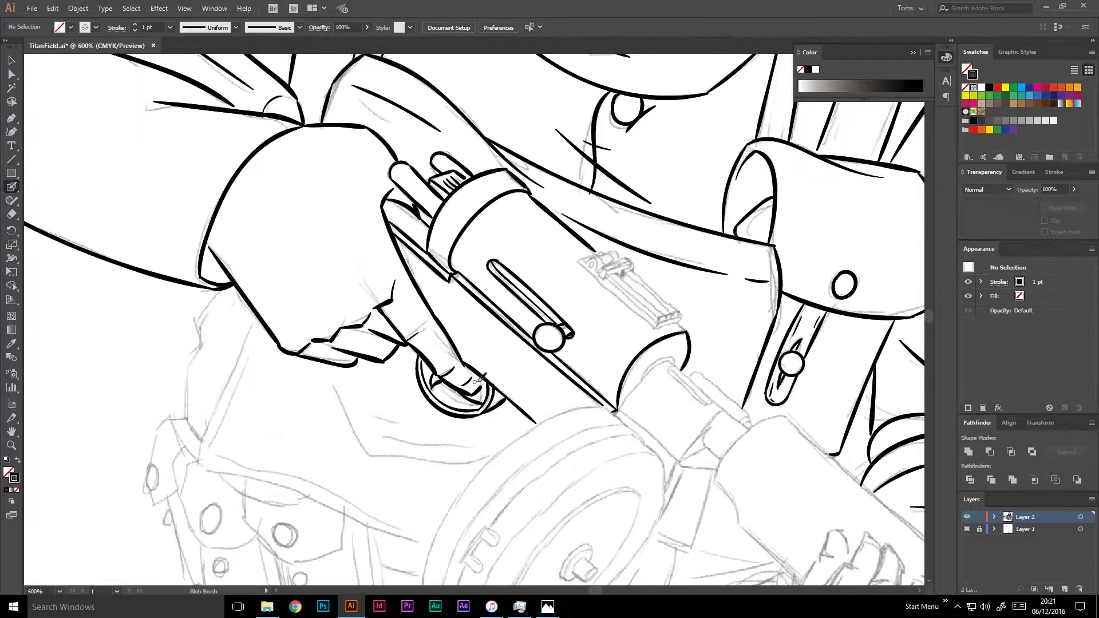
Zoom to 1200% and trace the rear sight's curly loops and its rail down to the band
key(shift+x)
key(ctrl+plus)
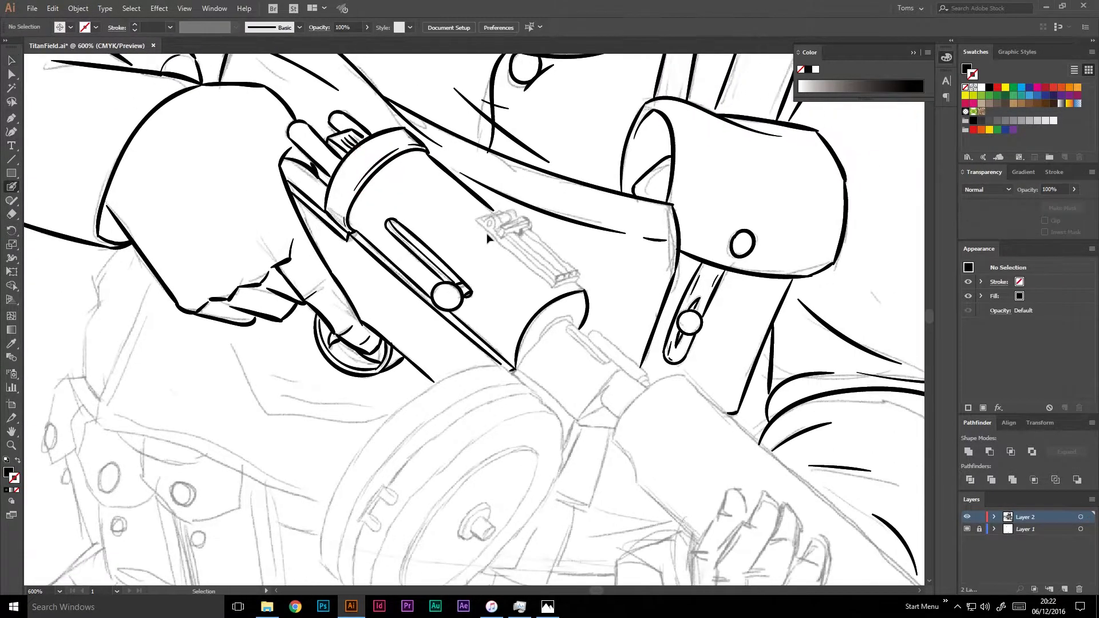
key(ctrl+plus)
key(shift+x)
mouse_move(484, 208)
mouse_down()
mouse_move(553, 197)
mouse_move(627, 337)
mouse_up()
drag(630, 331, 678, 315)
drag(532, 240, 649, 316)
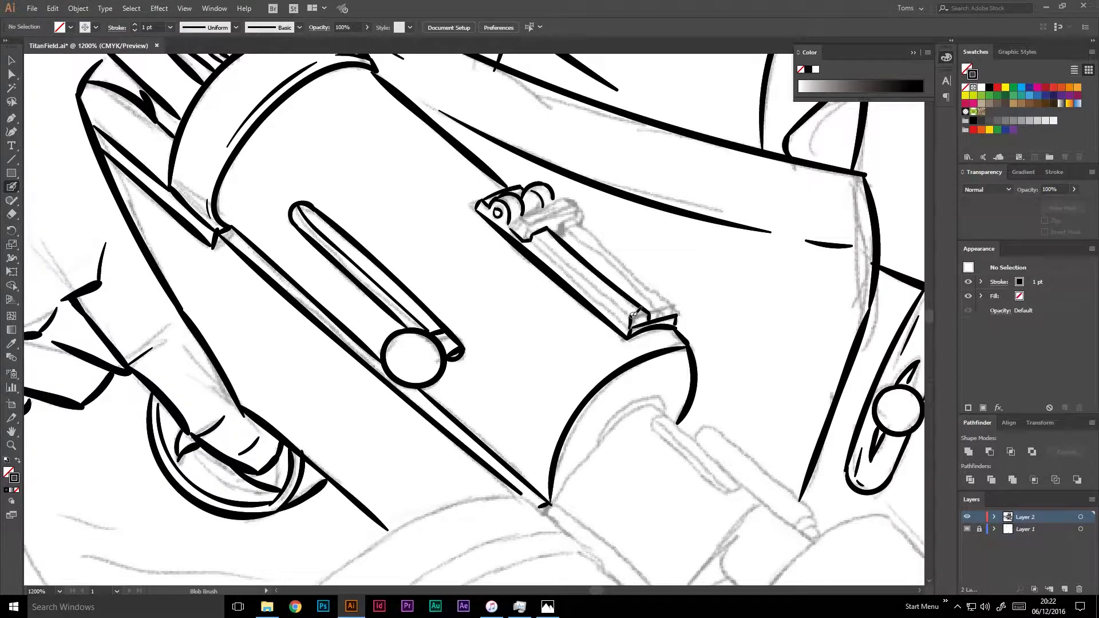